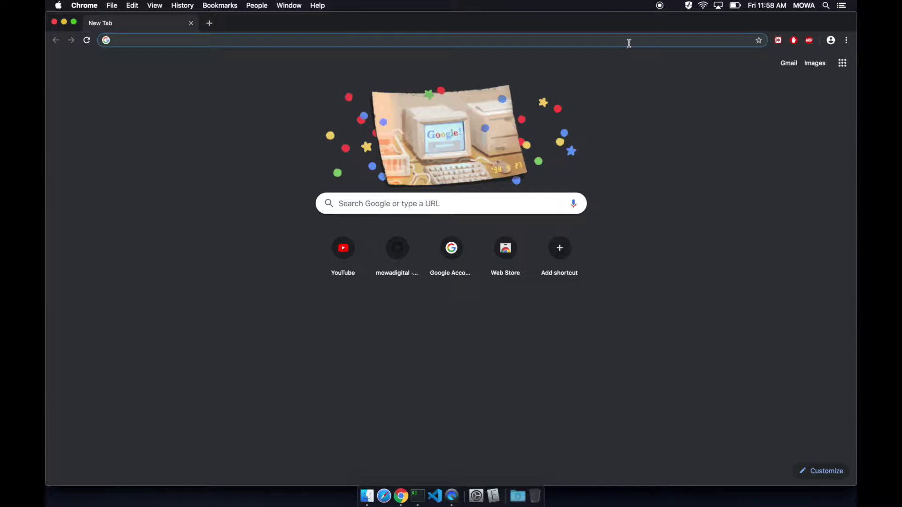
{"action": "type", "text": "AE"}
- Correct the typo and run a Google search for 'adobe partner portal'
{"action": "key", "text": "BackSpace"}
{"action": "key", "text": "BackSpace"}
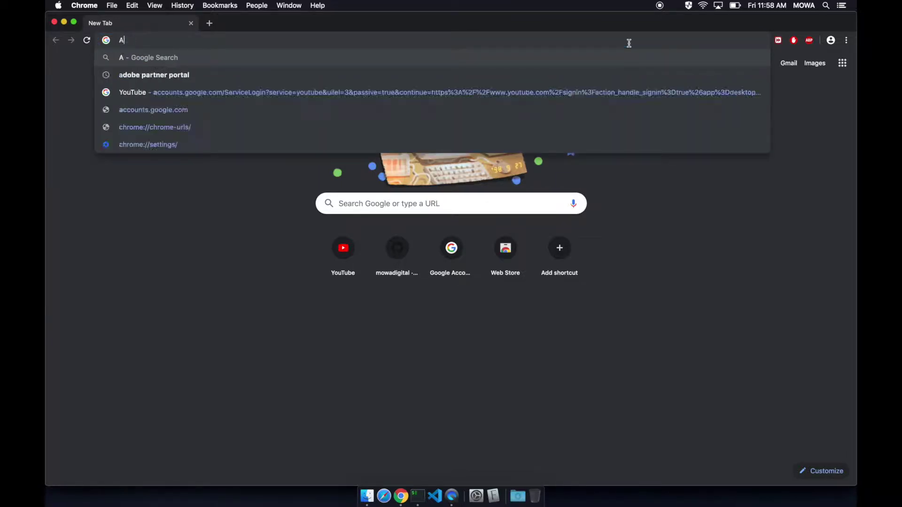
{"action": "type", "text": "adobe"}
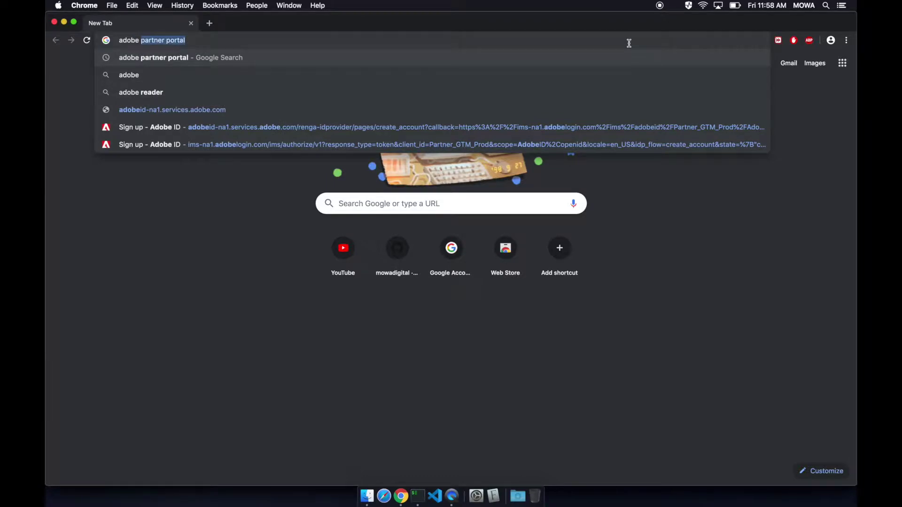
{"action": "key", "text": "Return"}
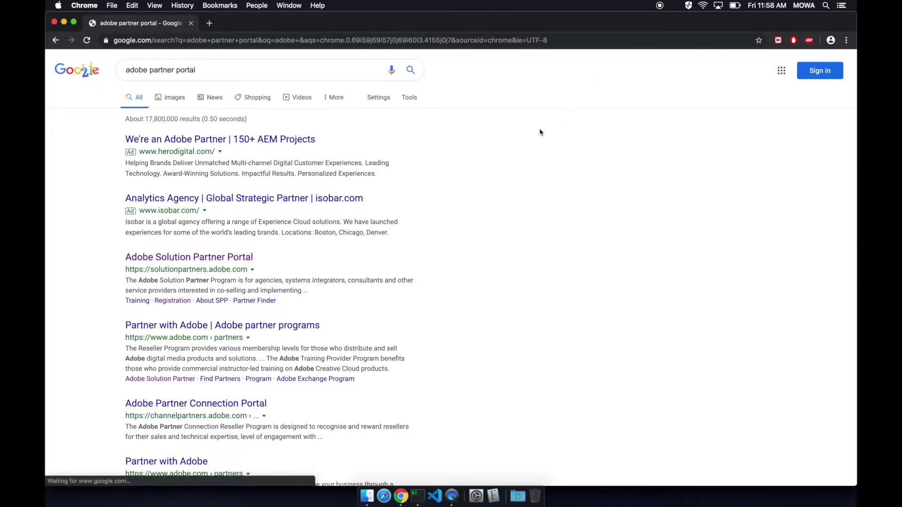
- Go from the Adobe Solution Partner Portal result to its Join now registration page
{"action": "left_click", "coordinate": [204, 257]}
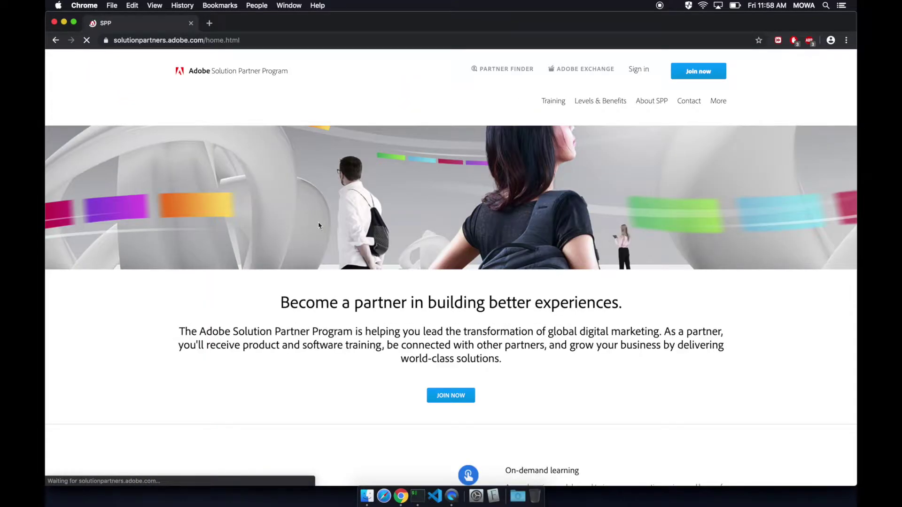
{"action": "left_click", "coordinate": [707, 77]}
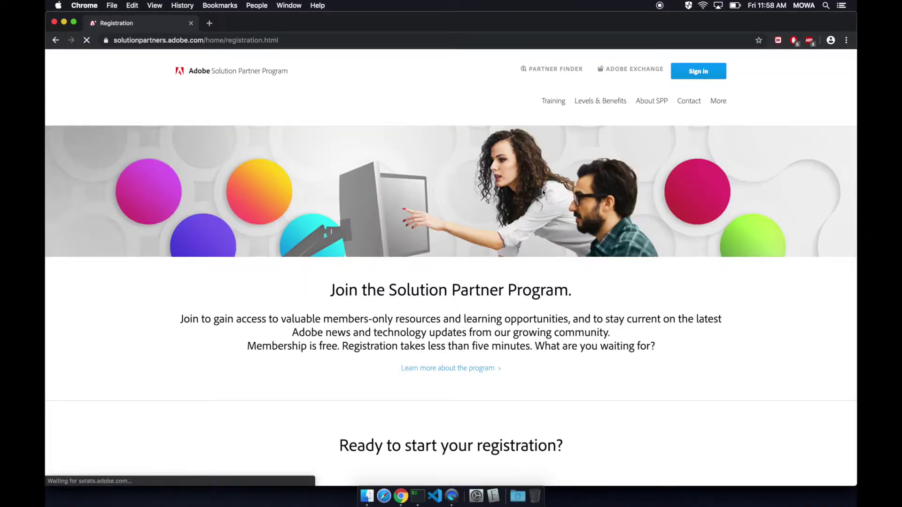
{"action": "scroll", "coordinate": [514, 308], "scroll_direction": "down", "scroll_amount": 4}
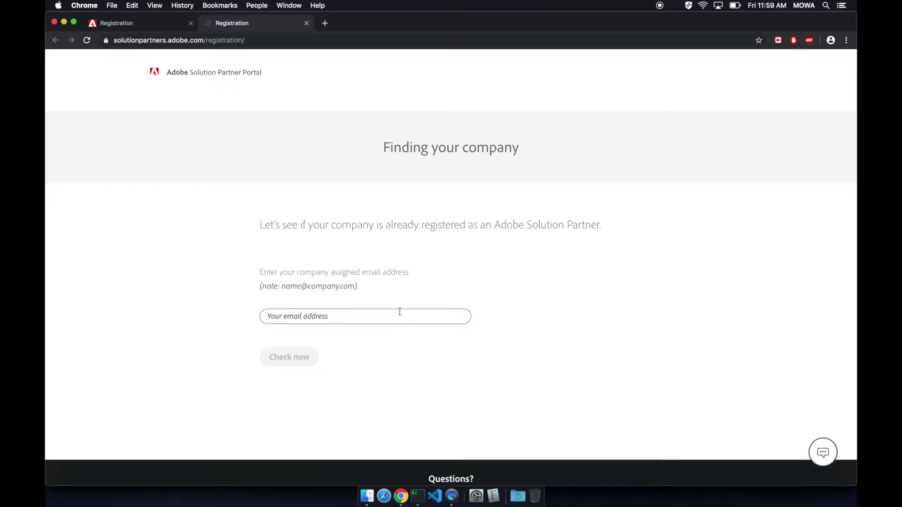
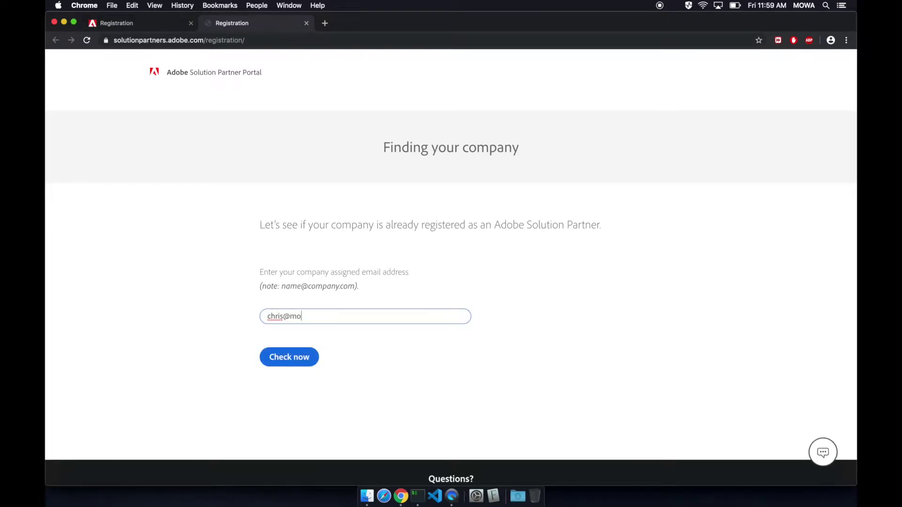
{"action": "left_click", "coordinate": [292, 361]}
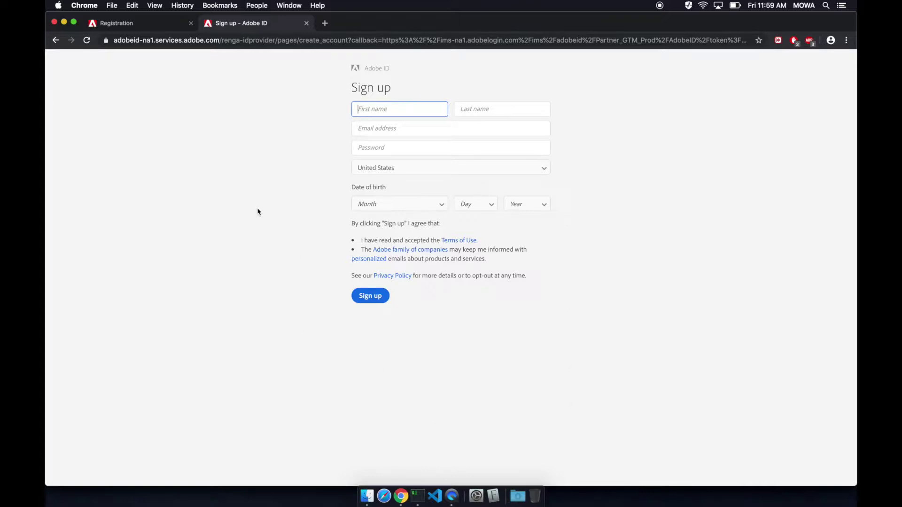
{"action": "key", "text": "super+w"}
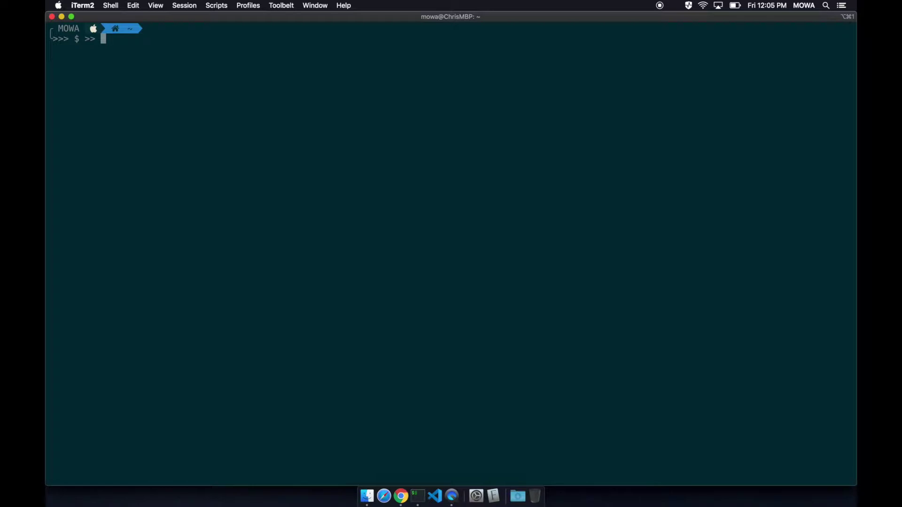
{"action": "type", "text": "java -v"}
{"action": "type", "text": "ersion"}
- Run java -version to confirm Java 1.8.0_221, then dismiss the Apple menu
{"action": "key", "text": "Return"}
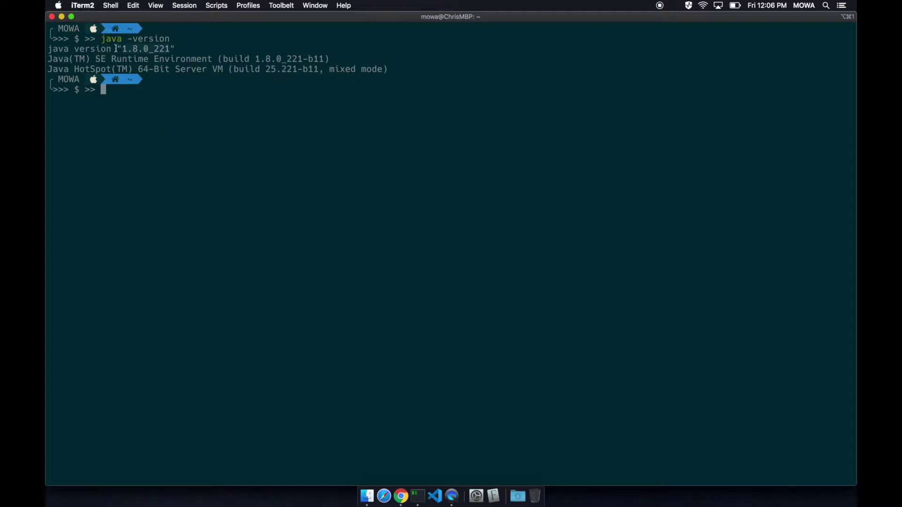
{"action": "left_click", "coordinate": [59, 6]}
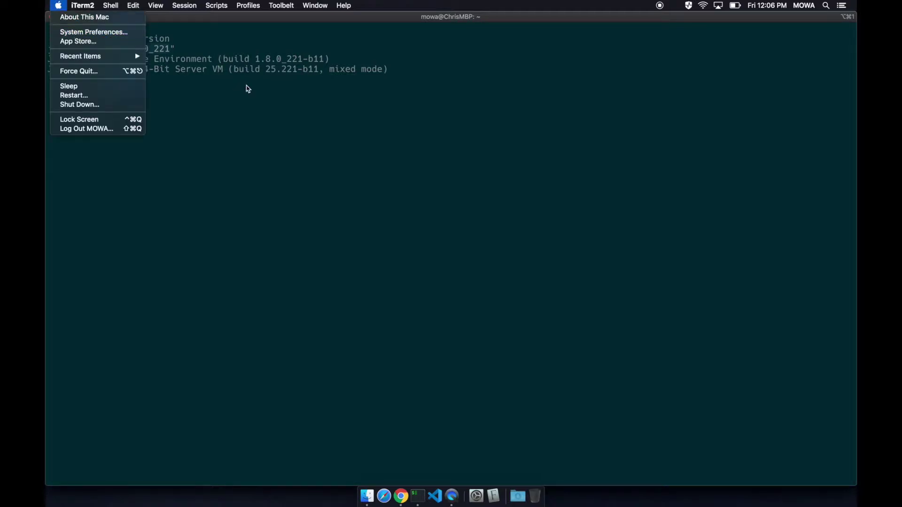
{"action": "left_click", "coordinate": [246, 85]}
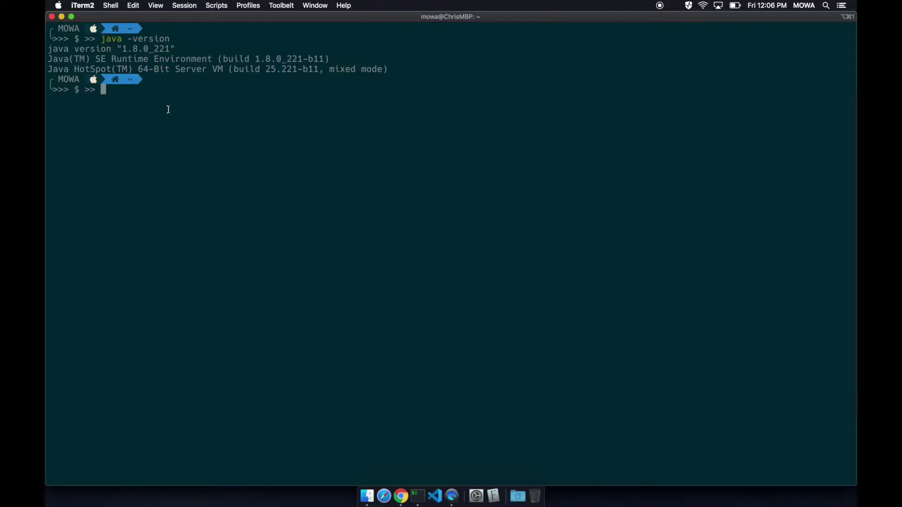
{"action": "type", "text": "clear"}
- Switch to Finder and launch AEM-author-4502.jar, then select the aem-publish folder
{"action": "key", "text": "Return"}
{"action": "key", "text": "super+Tab"}
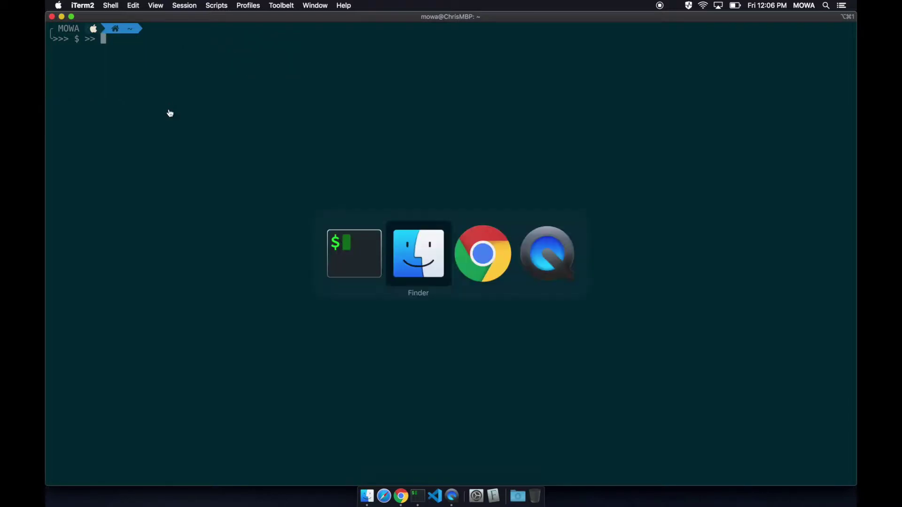
{"action": "key", "text": "super+Tab"}
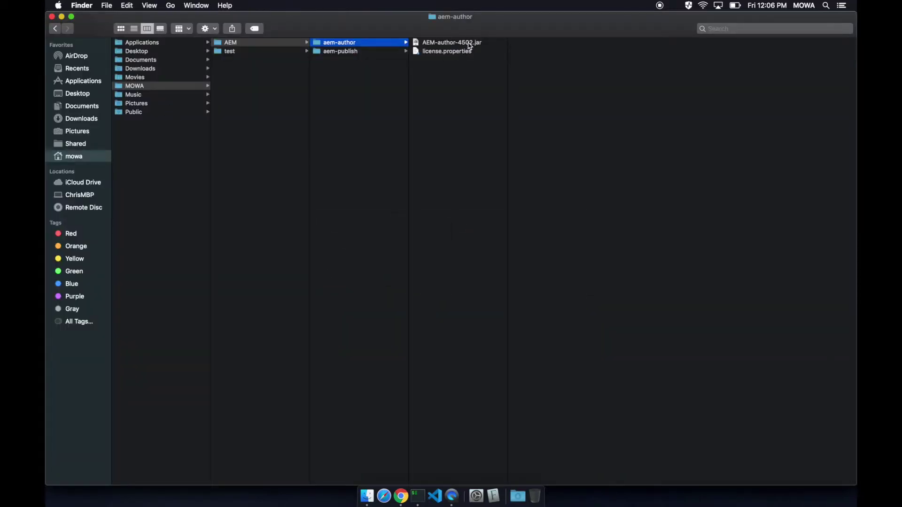
{"action": "left_click", "coordinate": [451, 42]}
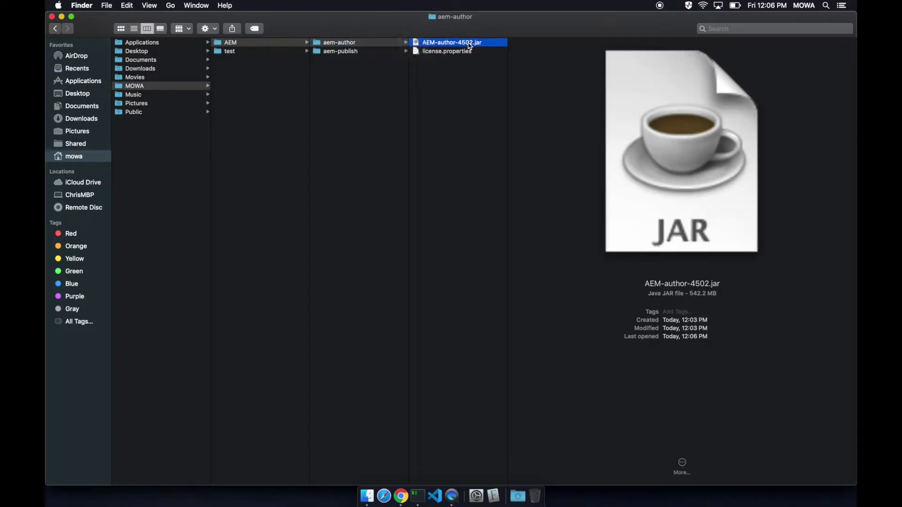
{"action": "double_click", "coordinate": [468, 45]}
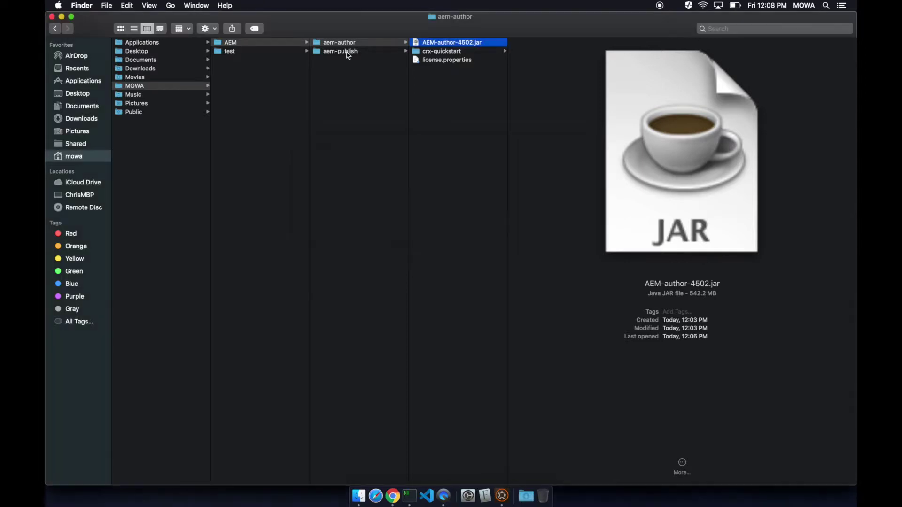
{"action": "left_click", "coordinate": [341, 51]}
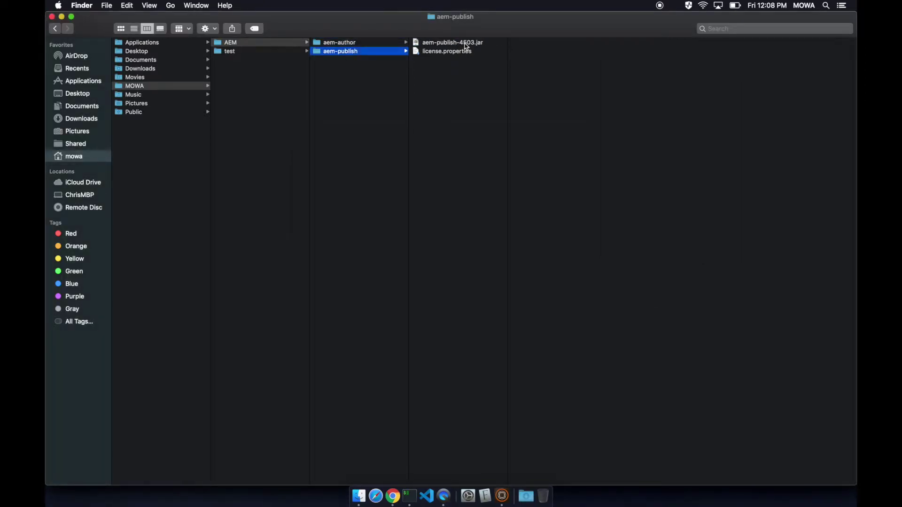
- Launch aem-publish-4503.jar and move its Quickstart startup window aside
{"action": "double_click", "coordinate": [452, 42]}
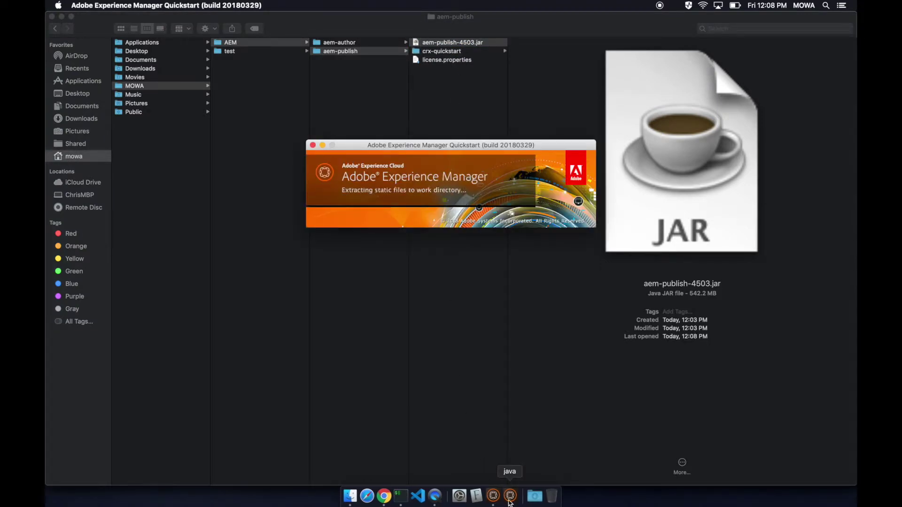
{"action": "mouse_move", "coordinate": [503, 146]}
{"action": "left_mouse_down"}
{"action": "mouse_move", "coordinate": [505, 245]}
{"action": "mouse_move", "coordinate": [505, 236]}
{"action": "left_mouse_up"}
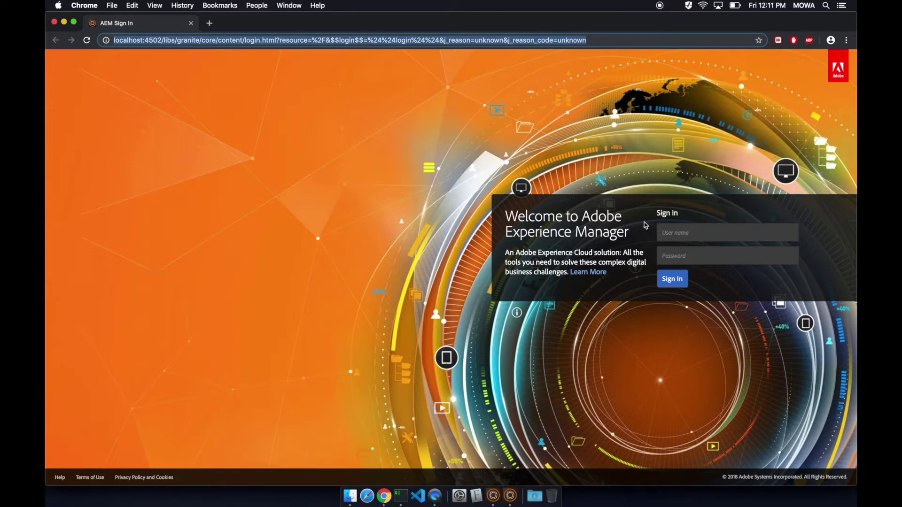
- Sign in to the localhost:4502 author instance as admin
{"action": "left_click", "coordinate": [673, 233]}
{"action": "type", "text": "admin"}
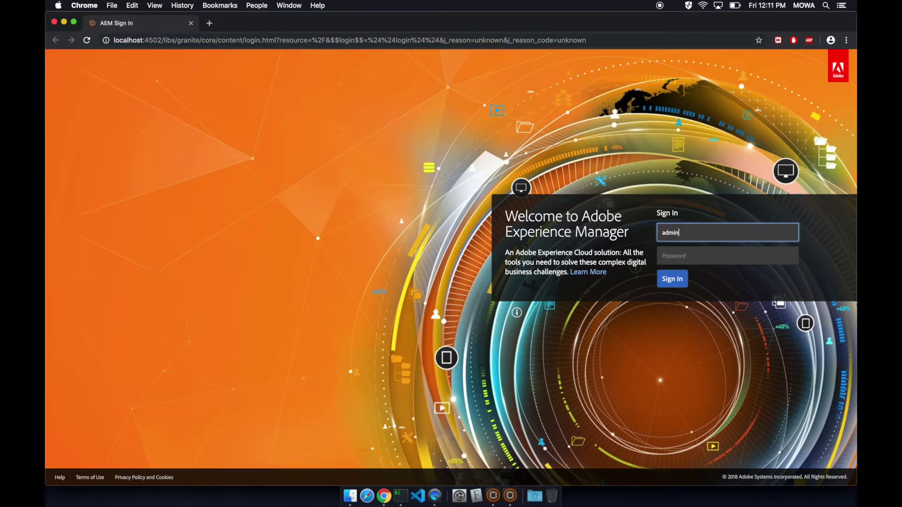
{"action": "key", "text": "Tab"}
{"action": "type", "text": "a"}
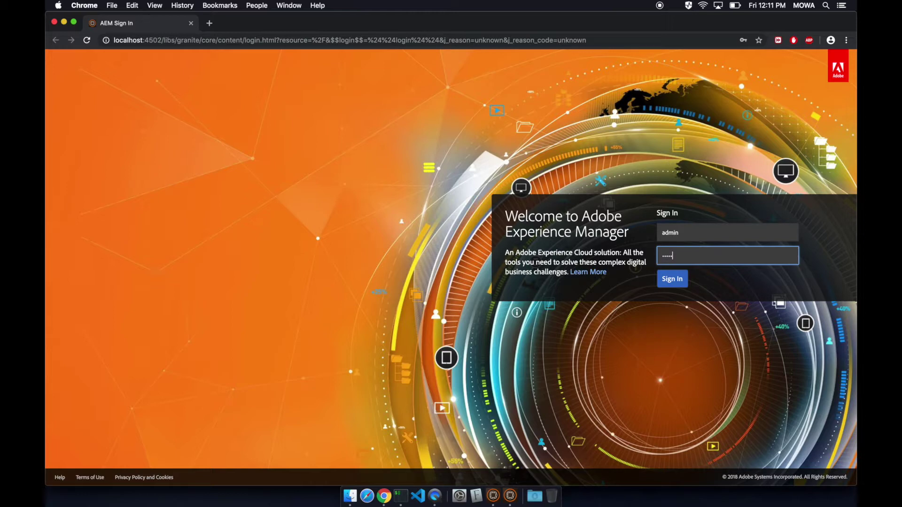
{"action": "key", "text": "Return"}
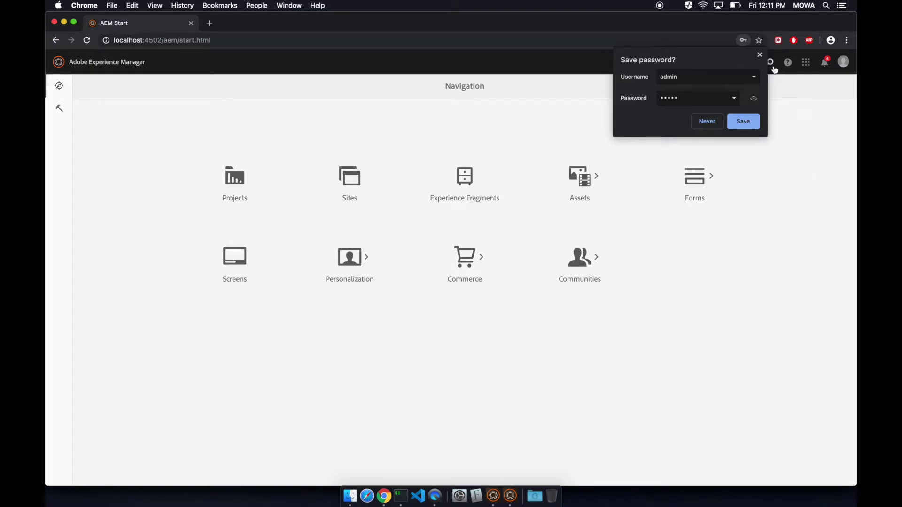
- Decline saving the password, view the Tools overview, then go to the Sites console
{"action": "left_click", "coordinate": [760, 55]}
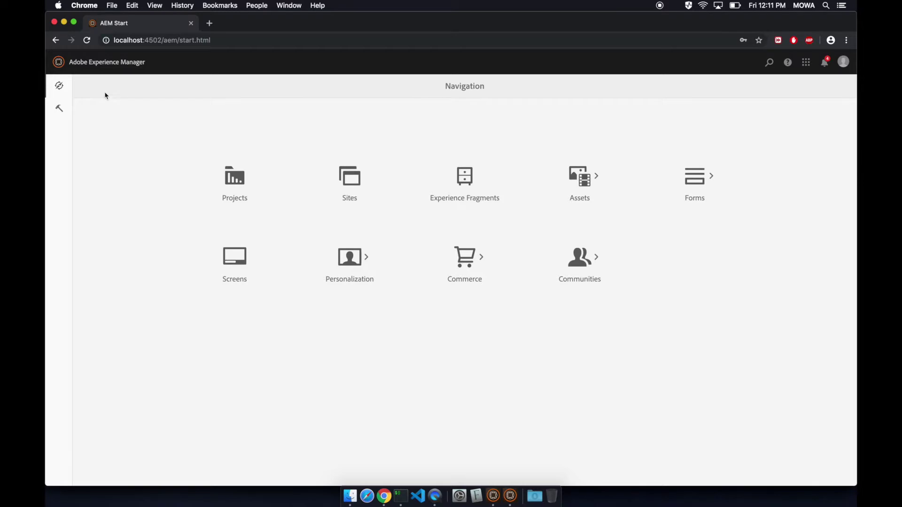
{"action": "left_click", "coordinate": [59, 110]}
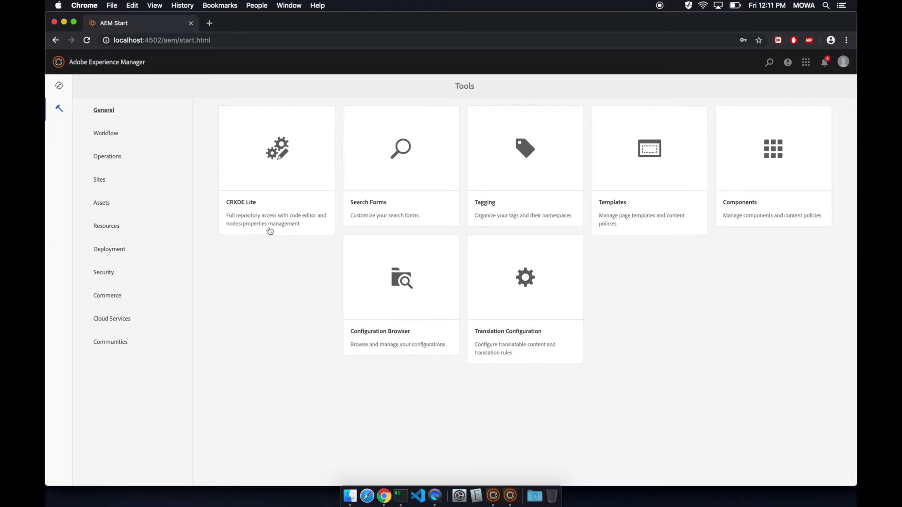
{"action": "left_click", "coordinate": [59, 85]}
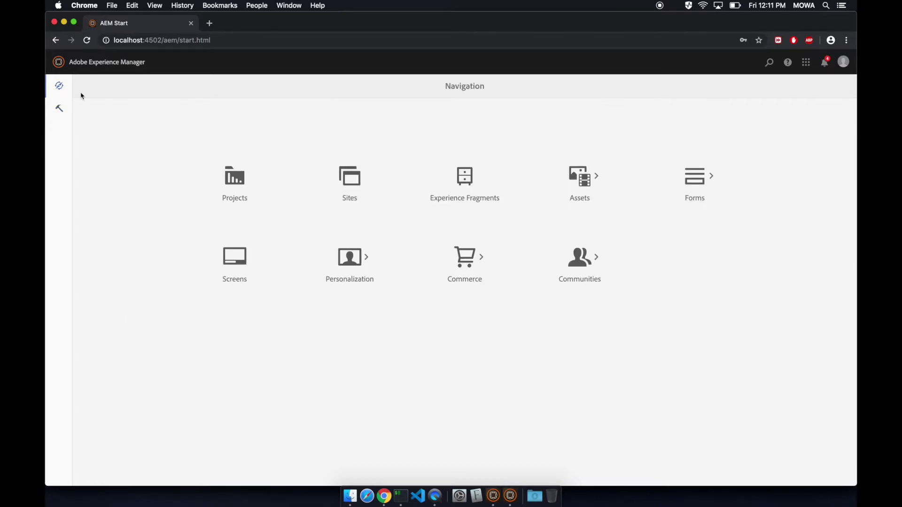
{"action": "left_click", "coordinate": [352, 181]}
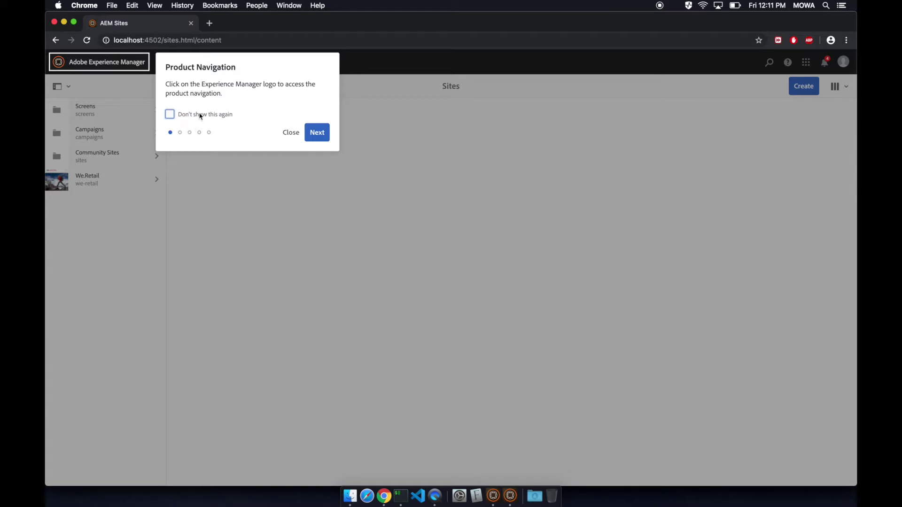
- Tick 'Don't show this again' and close the Product Navigation tour
{"action": "left_click", "coordinate": [170, 115]}
{"action": "left_click", "coordinate": [291, 132]}
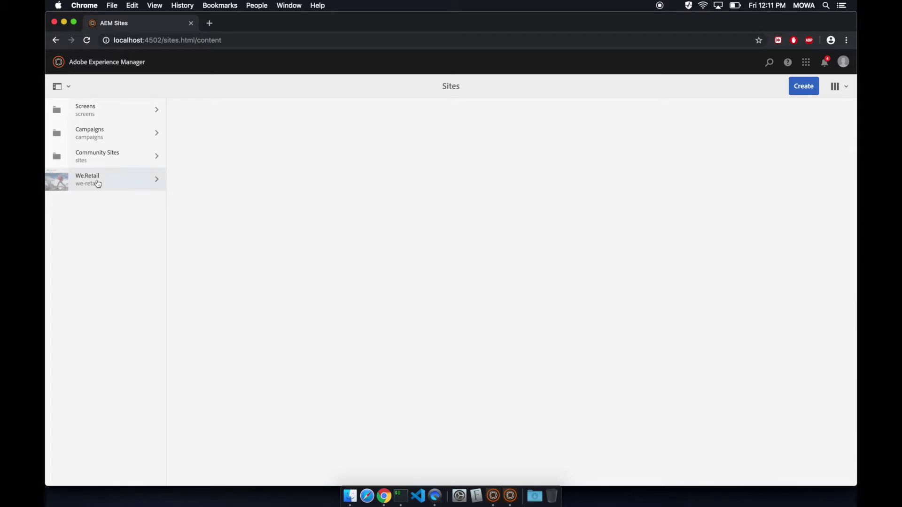
- Browse We.Retail > Language Masters > English and select the English page for editing
{"action": "left_click", "coordinate": [99, 184]}
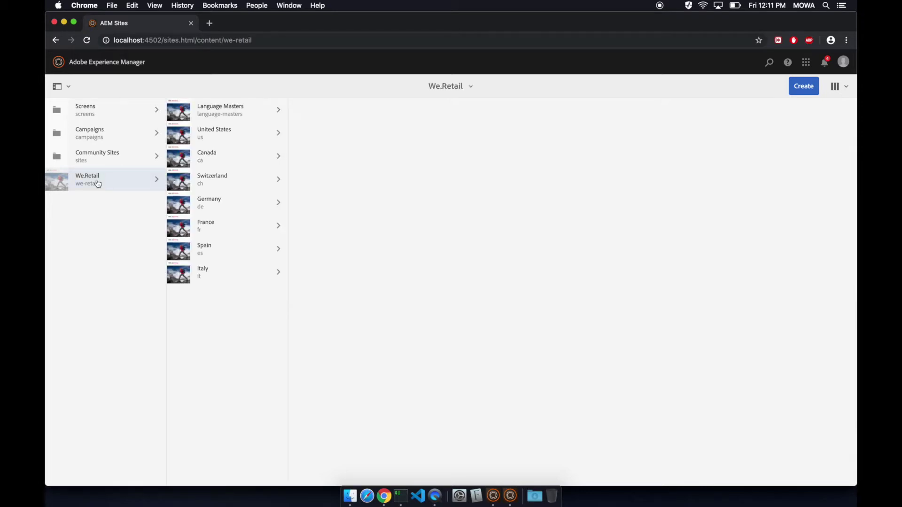
{"action": "left_click", "coordinate": [222, 115]}
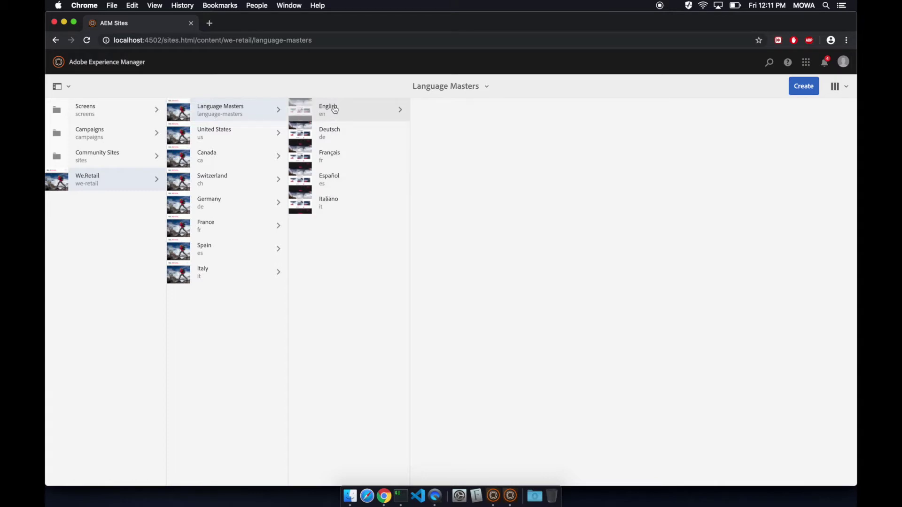
{"action": "left_click", "coordinate": [301, 110]}
{"action": "mouse_move", "coordinate": [300, 110]}
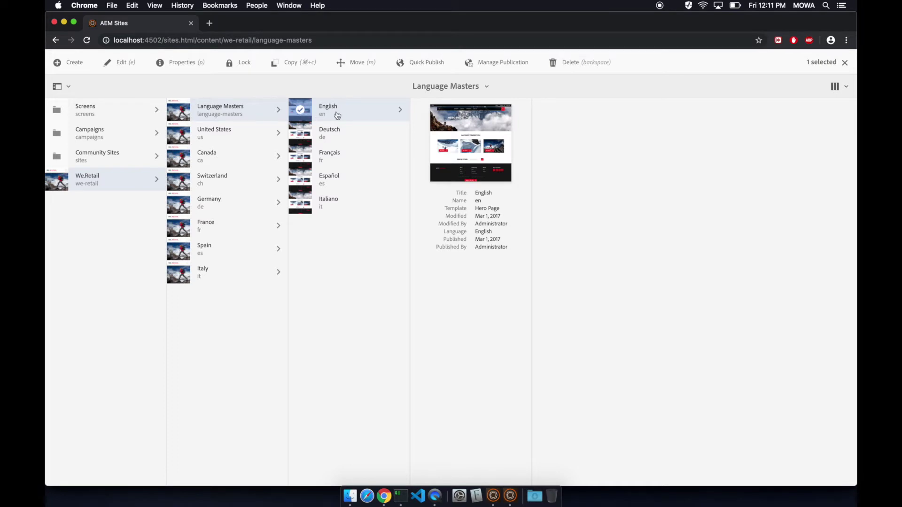
{"action": "left_click", "coordinate": [337, 115]}
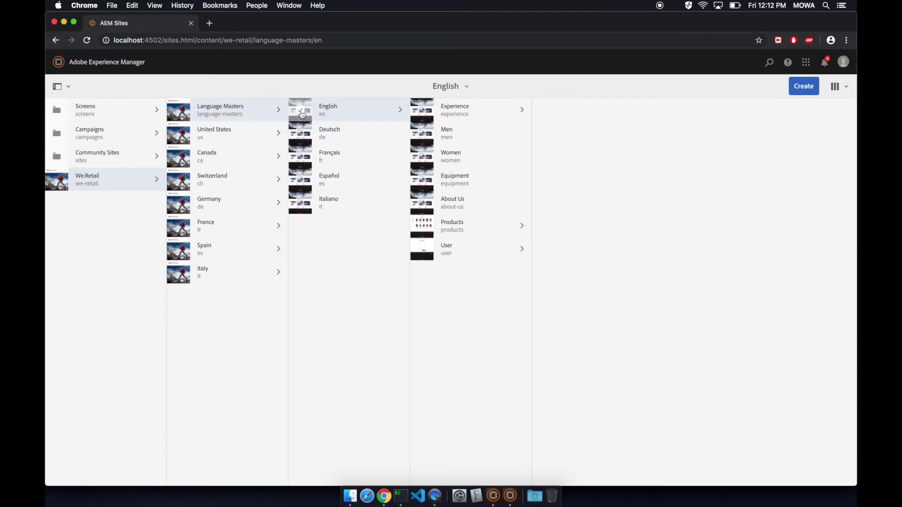
{"action": "left_click", "coordinate": [302, 113]}
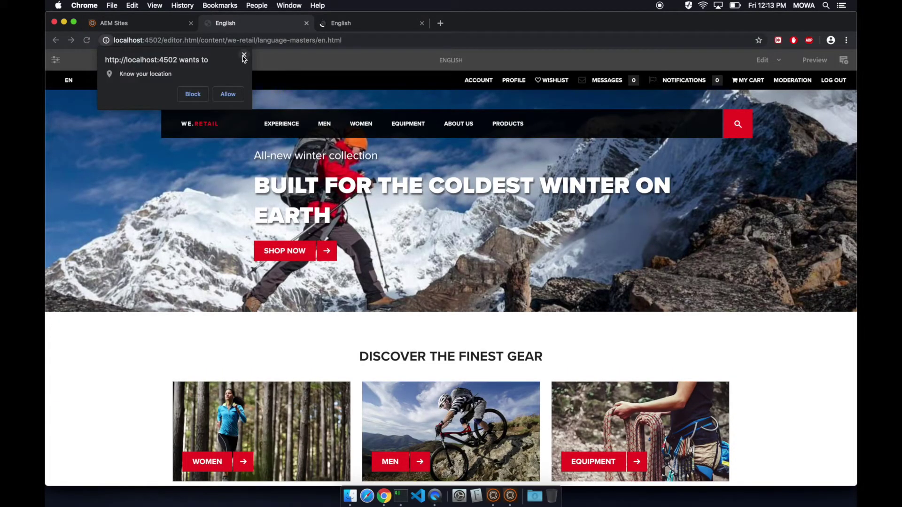
- Dismiss the location prompt and Modes tour, then put the English page in Preview mode
{"action": "left_click", "coordinate": [244, 55]}
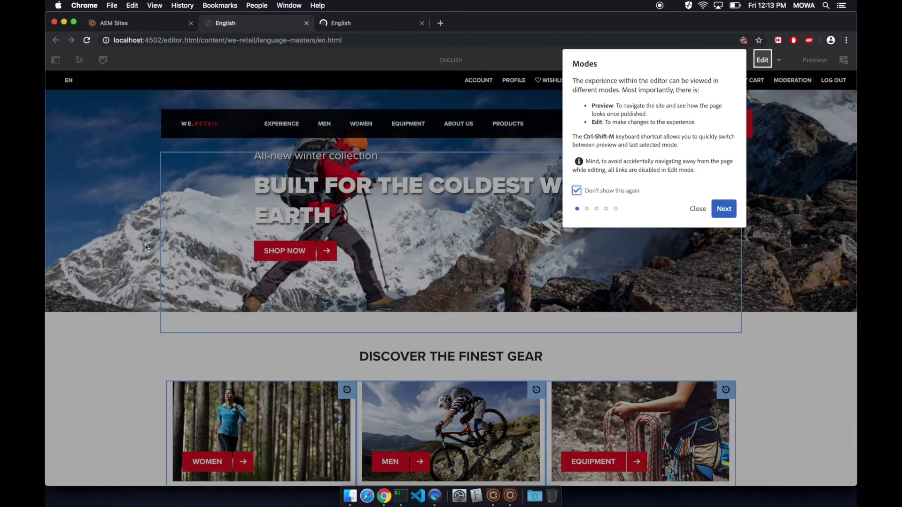
{"action": "left_click", "coordinate": [697, 209]}
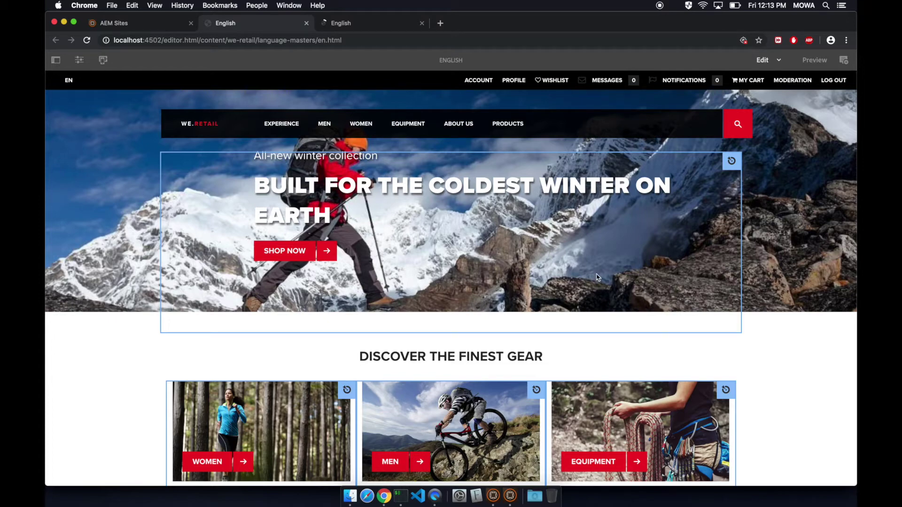
{"action": "scroll", "coordinate": [597, 277], "scroll_direction": "down", "scroll_amount": 5}
{"action": "scroll", "coordinate": [493, 247], "scroll_direction": "down", "scroll_amount": 1}
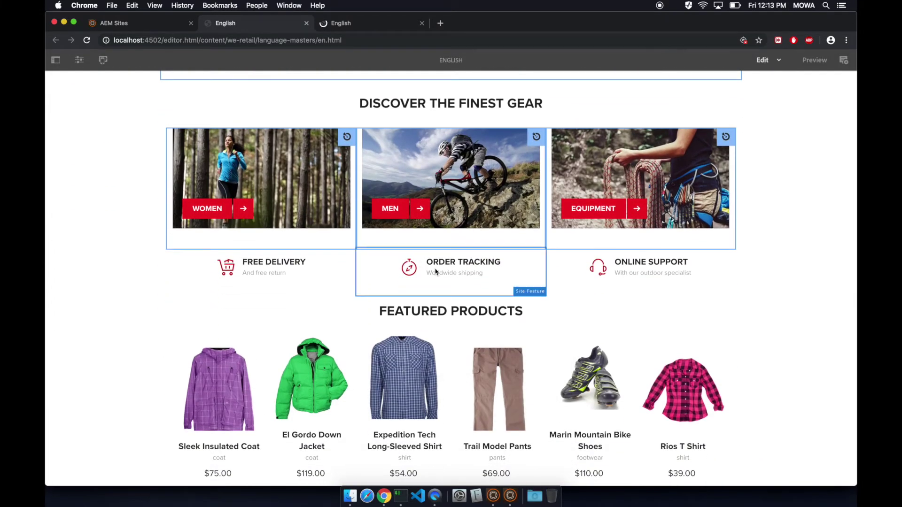
{"action": "scroll", "coordinate": [423, 344], "scroll_direction": "down", "scroll_amount": 2}
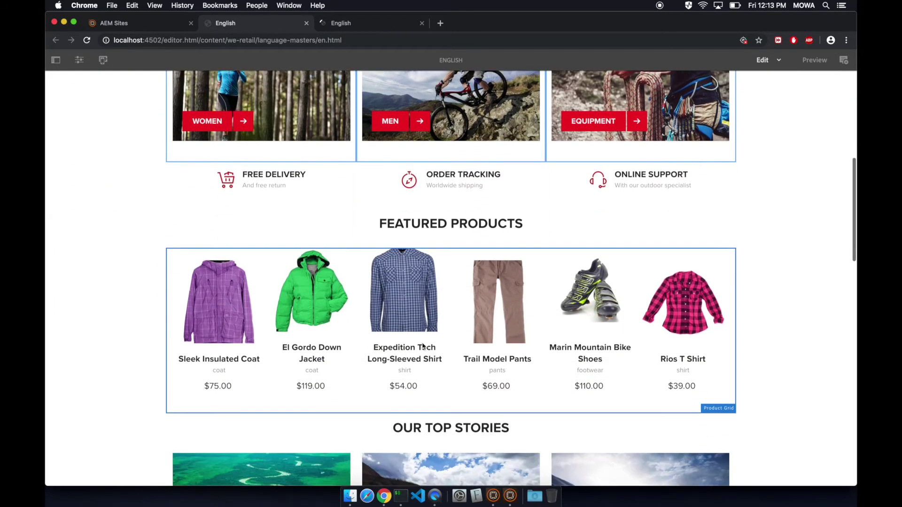
{"action": "scroll", "coordinate": [424, 344], "scroll_direction": "down", "scroll_amount": 1}
{"action": "scroll", "coordinate": [423, 345], "scroll_direction": "up", "scroll_amount": 15}
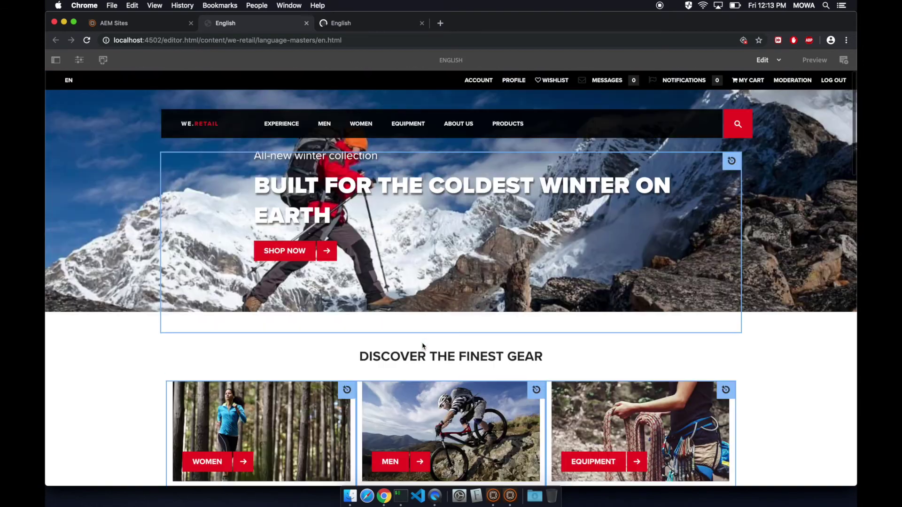
{"action": "left_click", "coordinate": [815, 60]}
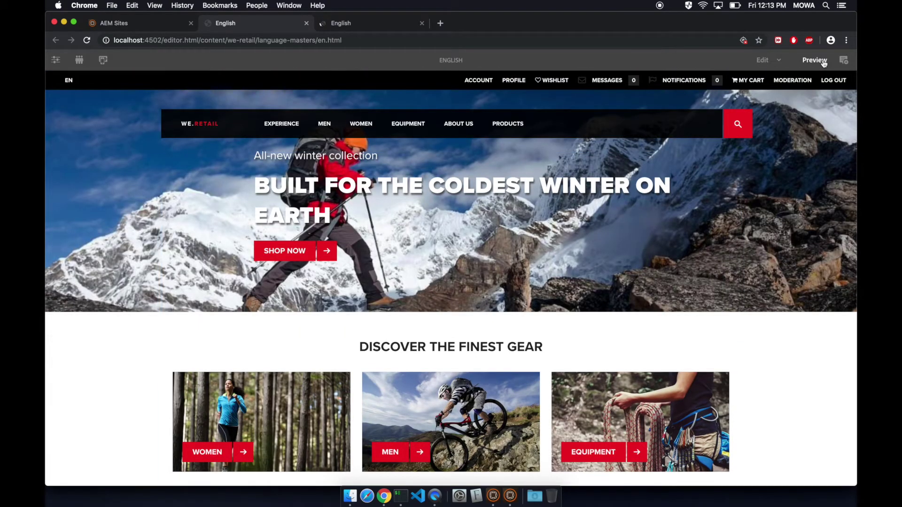
{"action": "scroll", "coordinate": [694, 221], "scroll_direction": "down", "scroll_amount": 5}
{"action": "scroll", "coordinate": [693, 220], "scroll_direction": "down", "scroll_amount": 10}
{"action": "scroll", "coordinate": [694, 221], "scroll_direction": "down", "scroll_amount": 5}
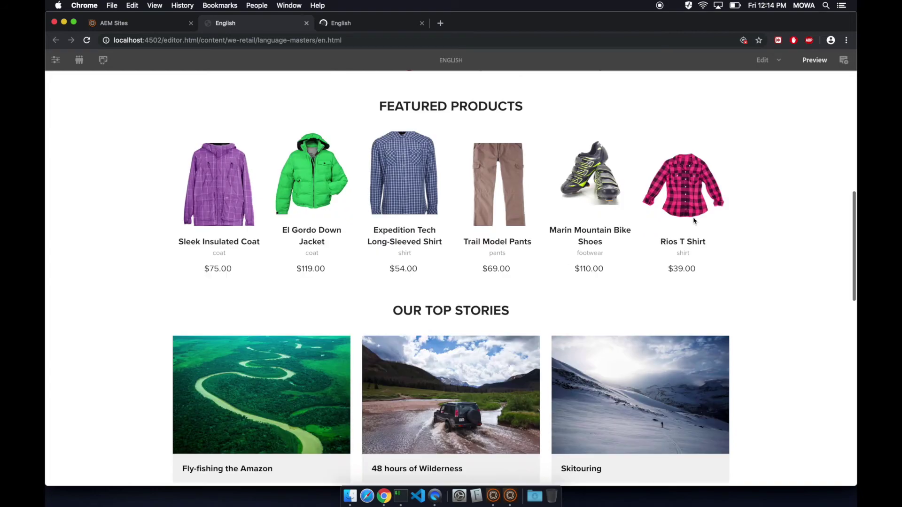
{"action": "scroll", "coordinate": [694, 221], "scroll_direction": "down", "scroll_amount": 5}
{"action": "scroll", "coordinate": [694, 221], "scroll_direction": "down", "scroll_amount": 5}
{"action": "scroll", "coordinate": [694, 220], "scroll_direction": "down", "scroll_amount": 2}
{"action": "scroll", "coordinate": [695, 221], "scroll_direction": "down", "scroll_amount": 5}
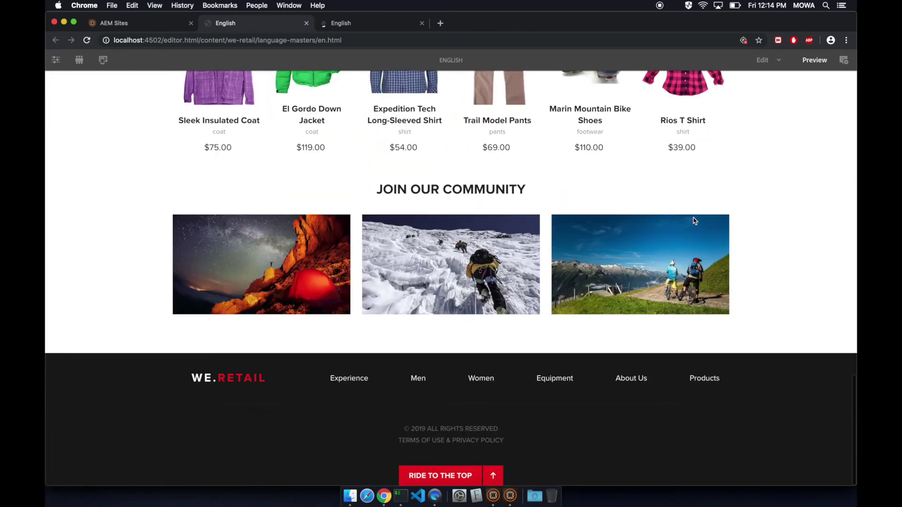
{"action": "scroll", "coordinate": [694, 220], "scroll_direction": "up", "scroll_amount": 5}
{"action": "scroll", "coordinate": [693, 221], "scroll_direction": "up", "scroll_amount": 5}
{"action": "scroll", "coordinate": [694, 221], "scroll_direction": "up", "scroll_amount": 10}
{"action": "scroll", "coordinate": [694, 220], "scroll_direction": "up", "scroll_amount": 2}
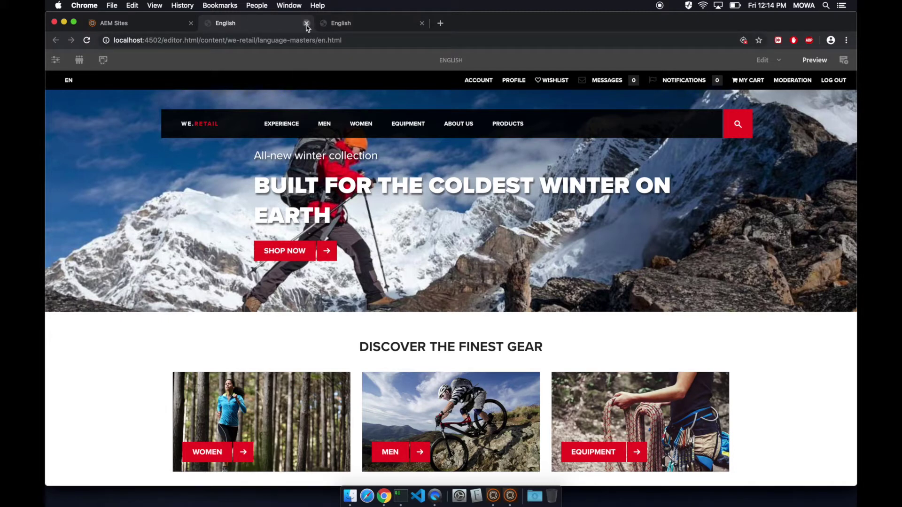
- Close the page editor, block the location prompt, and check the 4503 publish page before returning to Sites
{"action": "left_click", "coordinate": [306, 25]}
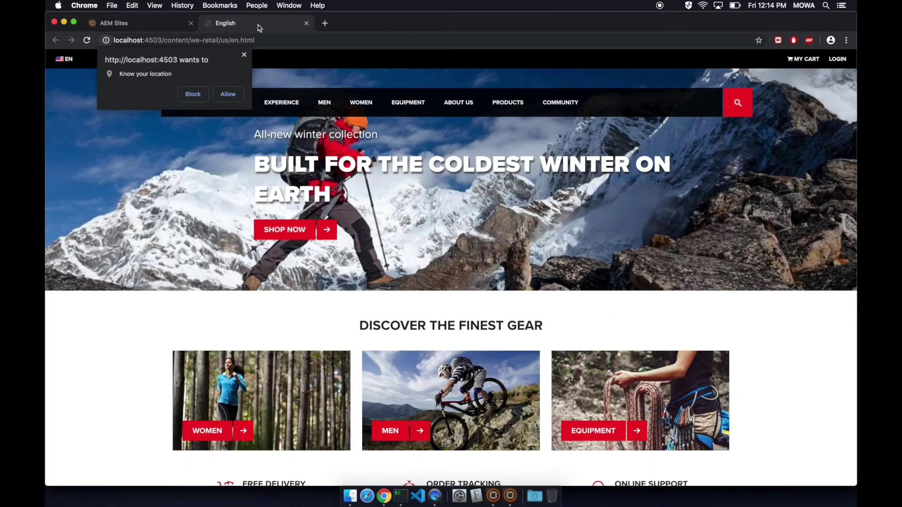
{"action": "left_click", "coordinate": [245, 55]}
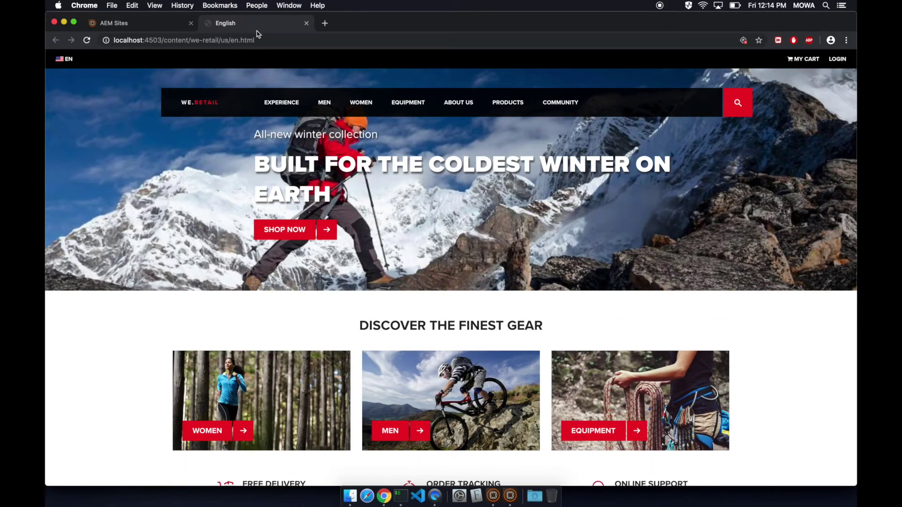
{"action": "double_click", "coordinate": [150, 40]}
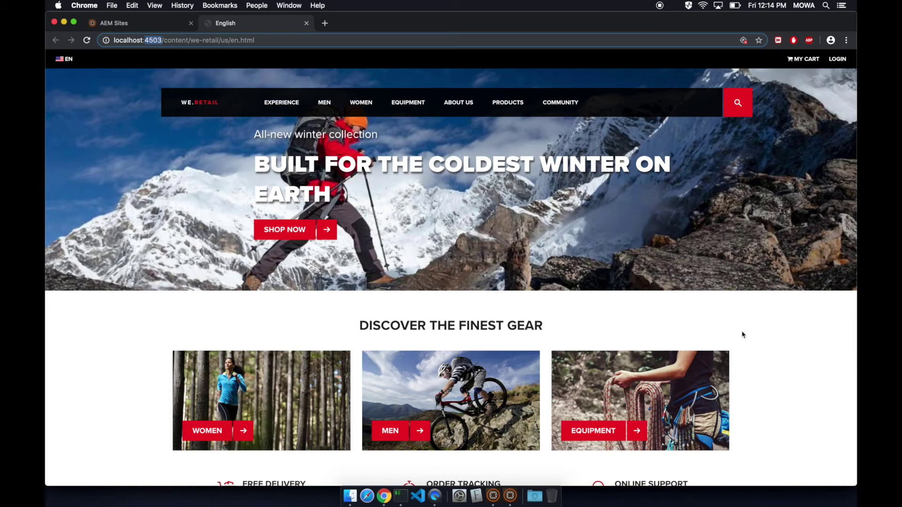
{"action": "scroll", "coordinate": [743, 334], "scroll_direction": "down", "scroll_amount": 4}
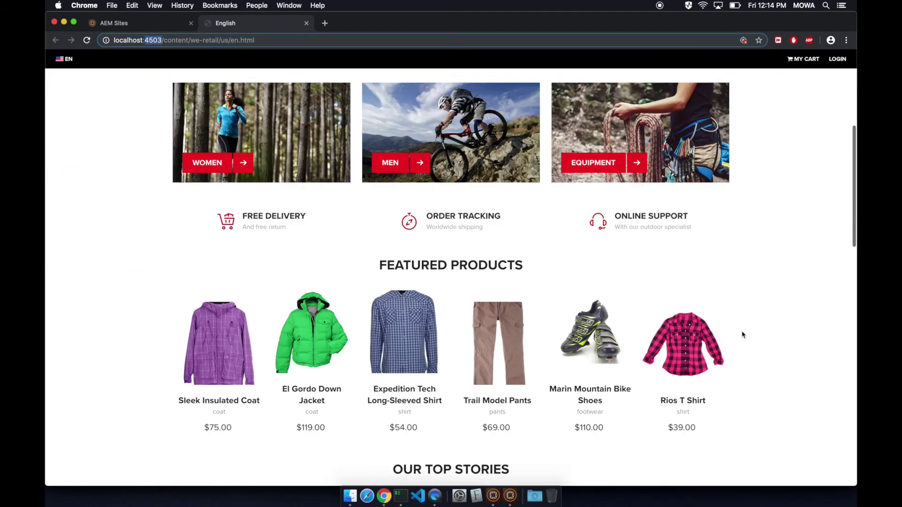
{"action": "scroll", "coordinate": [742, 335], "scroll_direction": "down", "scroll_amount": 5}
{"action": "scroll", "coordinate": [742, 335], "scroll_direction": "down", "scroll_amount": 5}
{"action": "scroll", "coordinate": [743, 335], "scroll_direction": "down", "scroll_amount": 2}
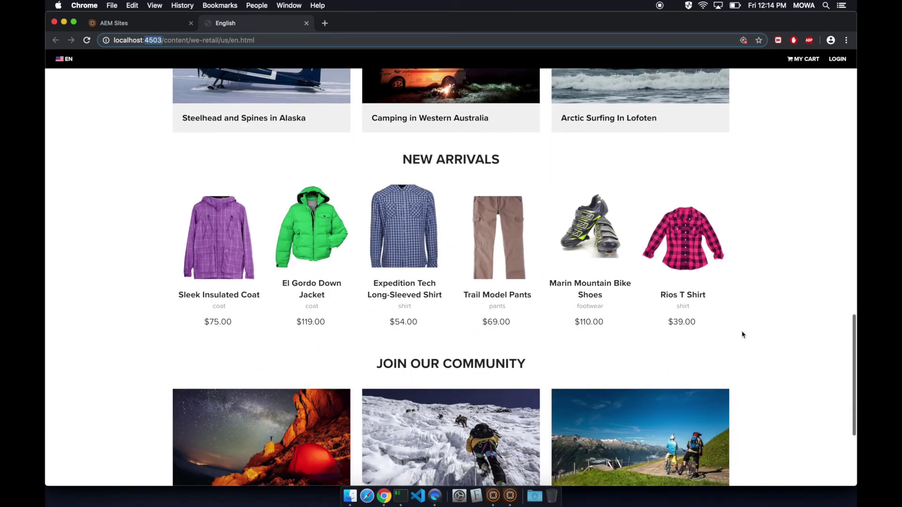
{"action": "scroll", "coordinate": [742, 335], "scroll_direction": "down", "scroll_amount": 3}
{"action": "scroll", "coordinate": [742, 335], "scroll_direction": "down", "scroll_amount": 3}
{"action": "scroll", "coordinate": [743, 335], "scroll_direction": "up", "scroll_amount": 8}
{"action": "scroll", "coordinate": [742, 334], "scroll_direction": "up", "scroll_amount": 5}
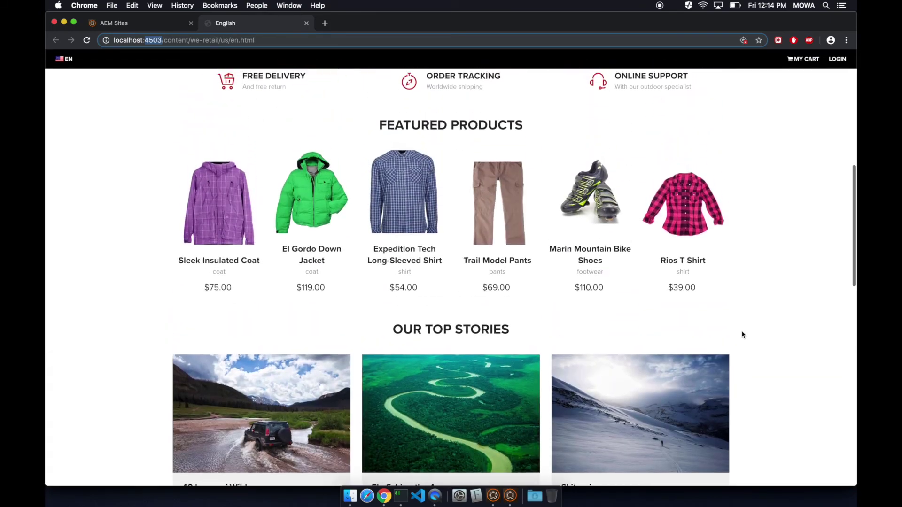
{"action": "scroll", "coordinate": [742, 335], "scroll_direction": "up", "scroll_amount": 6}
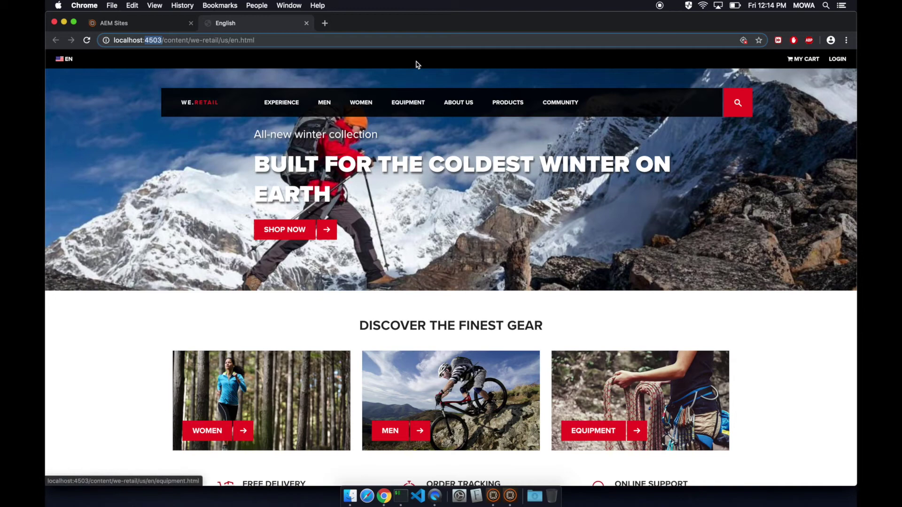
{"action": "left_click", "coordinate": [143, 29]}
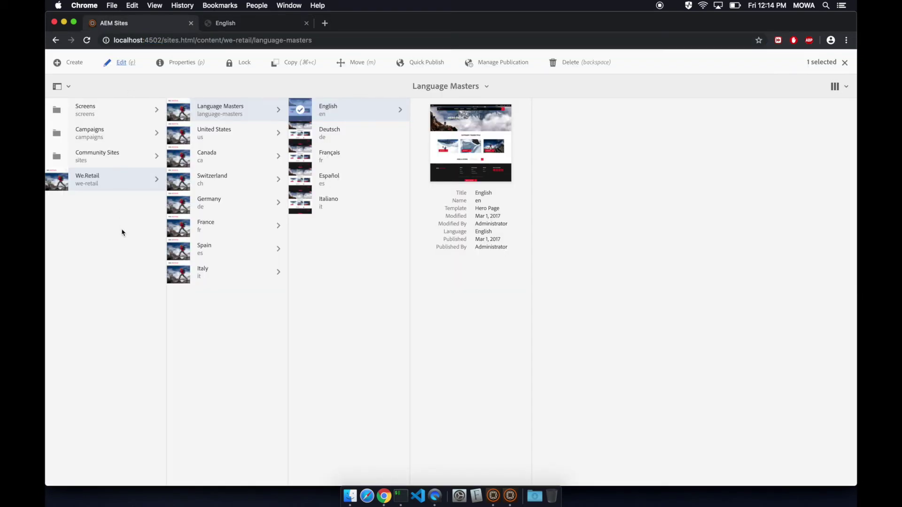
- Switch back to the We.Retail English tab on the 4503 publish instance to review it
{"action": "left_click", "coordinate": [279, 27]}
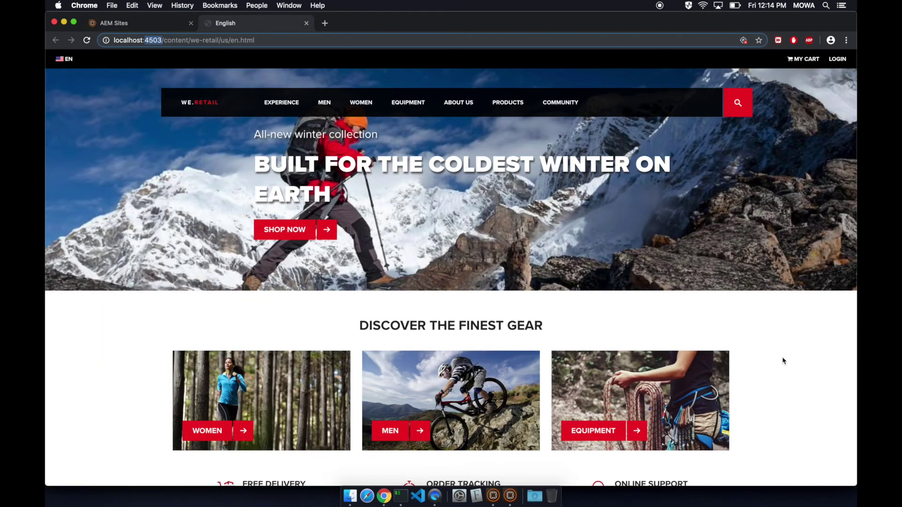
{"action": "scroll", "coordinate": [784, 362], "scroll_direction": "down", "scroll_amount": 3}
{"action": "scroll", "coordinate": [783, 361], "scroll_direction": "down", "scroll_amount": 5}
{"action": "scroll", "coordinate": [783, 362], "scroll_direction": "down", "scroll_amount": 5}
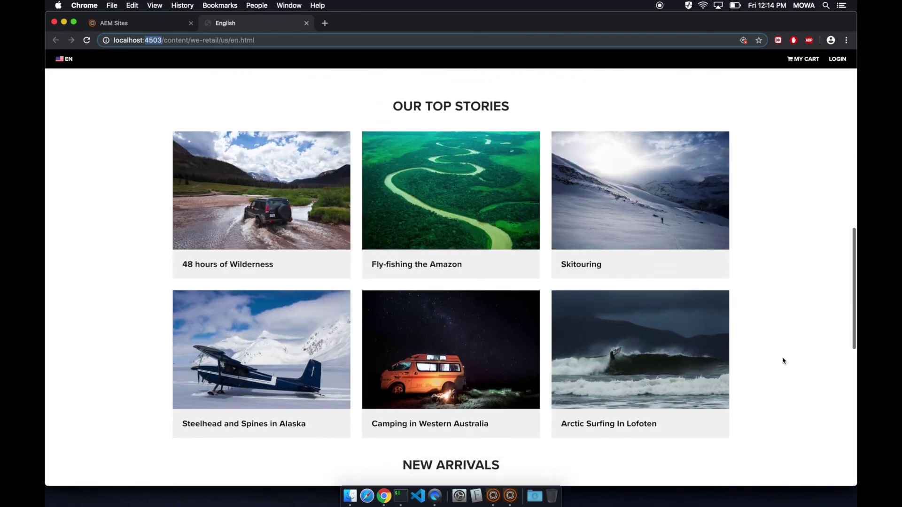
{"action": "scroll", "coordinate": [783, 362], "scroll_direction": "up", "scroll_amount": 15}
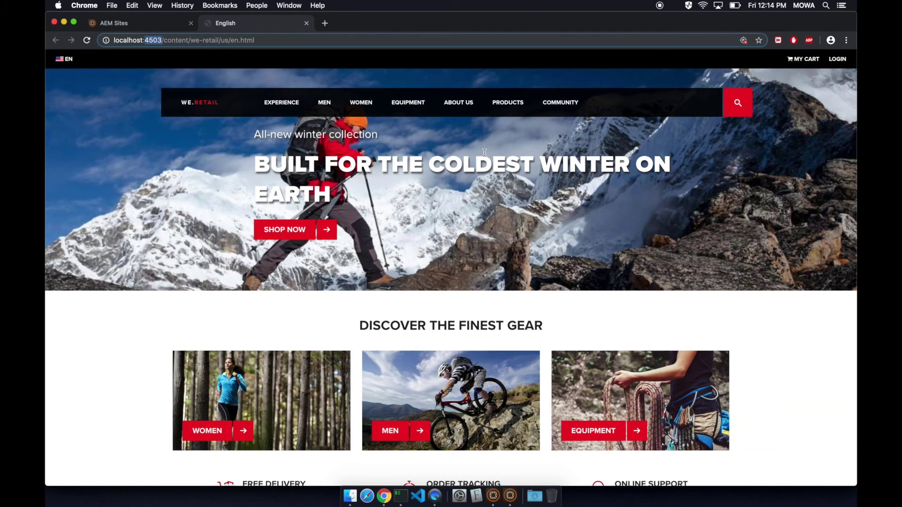